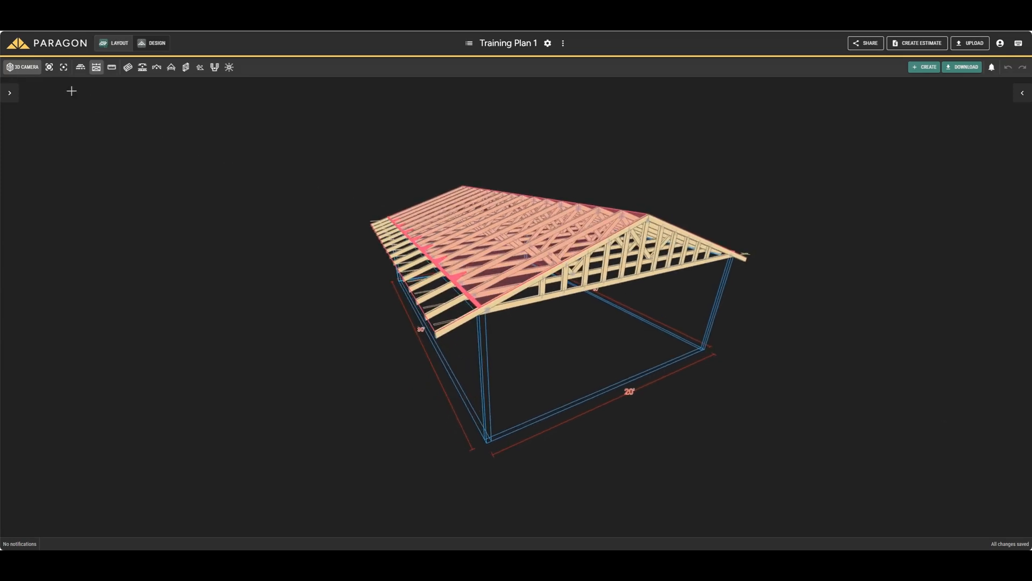
# Step: Switch the finished layout from the 3D camera to plan view and set the truss envelopes display to Hidden
pyautogui.click(25, 74)
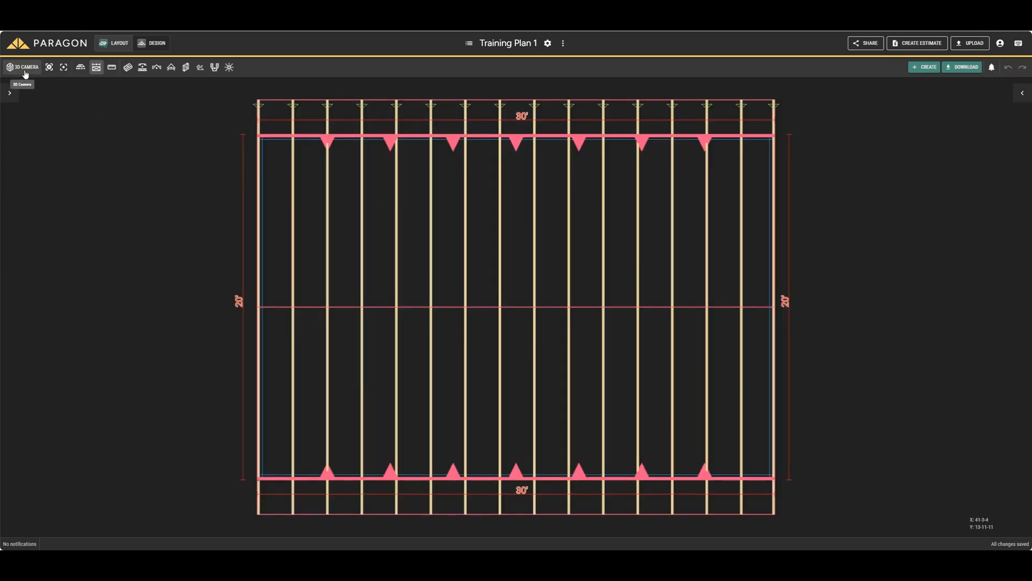
pyautogui.moveTo(175, 70)
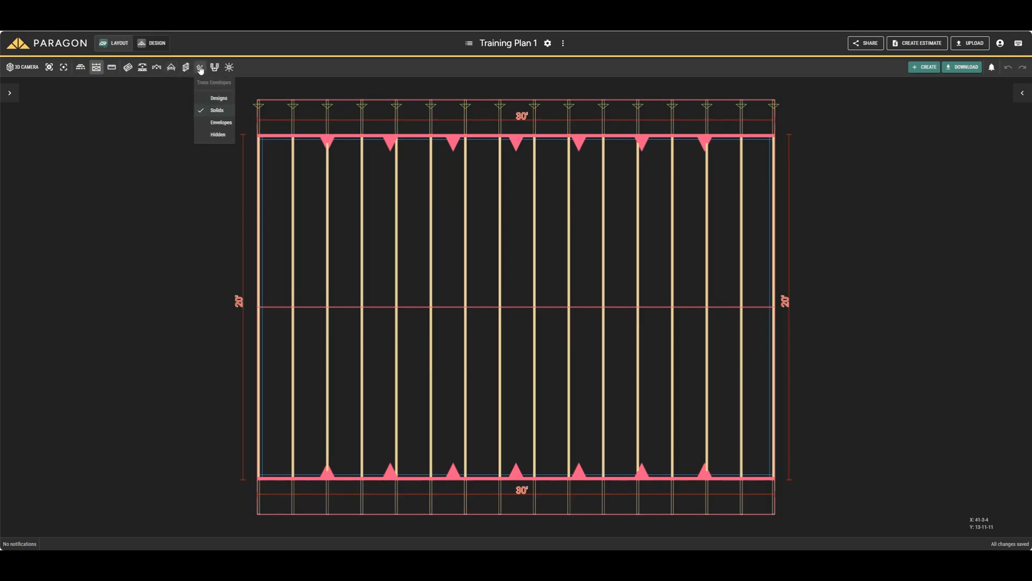
pyautogui.click(217, 134)
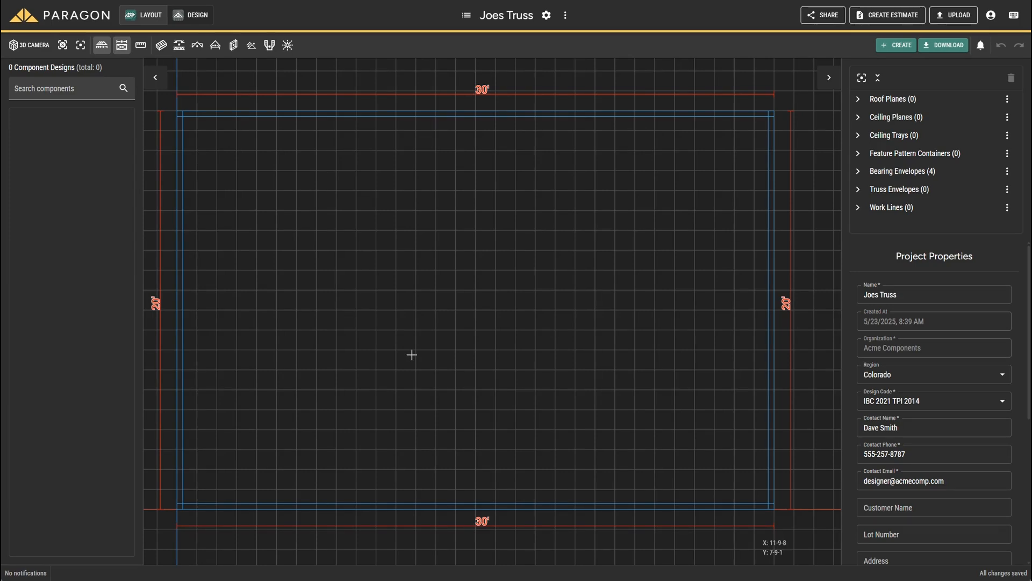
# Step: Insert a 4/12 roof plane with 2-0-0 overhang and 0-0-4 butt cut on the lower 30' wall's outer edge, and repeat the creation command
pyautogui.click(896, 45)
pyautogui.click(880, 93)
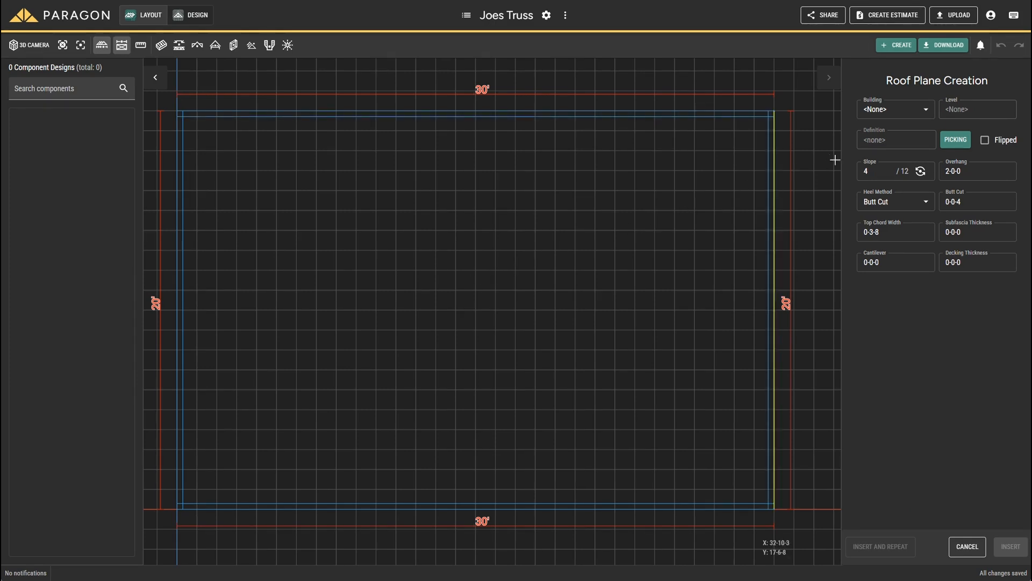
pyautogui.doubleClick(874, 169)
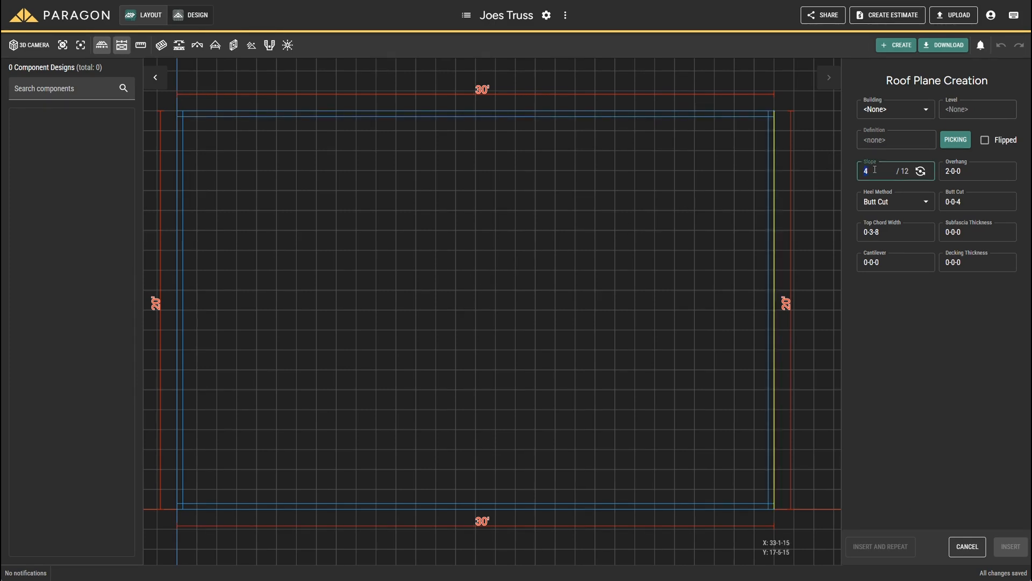
pyautogui.doubleClick(968, 171)
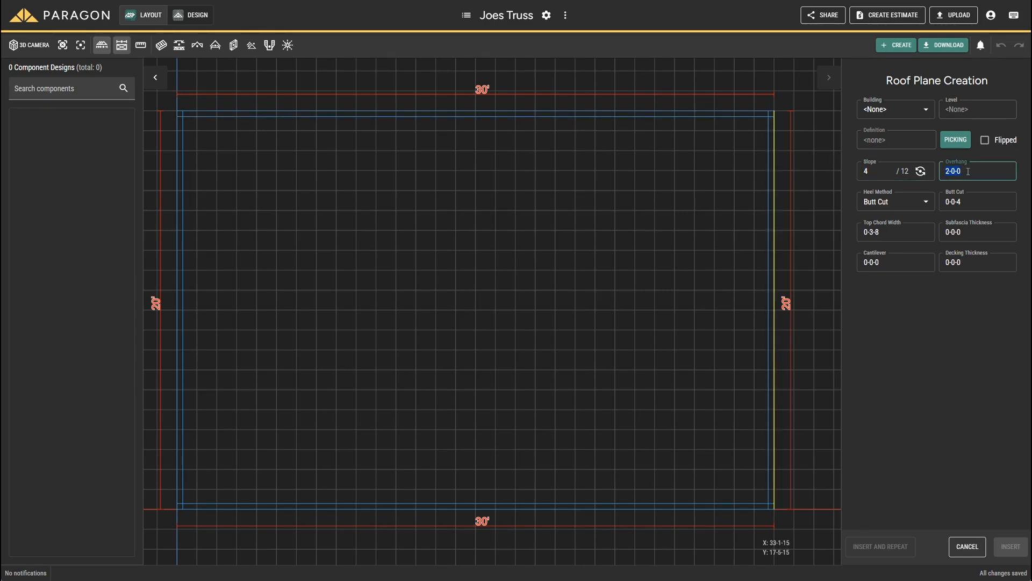
pyautogui.click(913, 203)
pyautogui.click(912, 201)
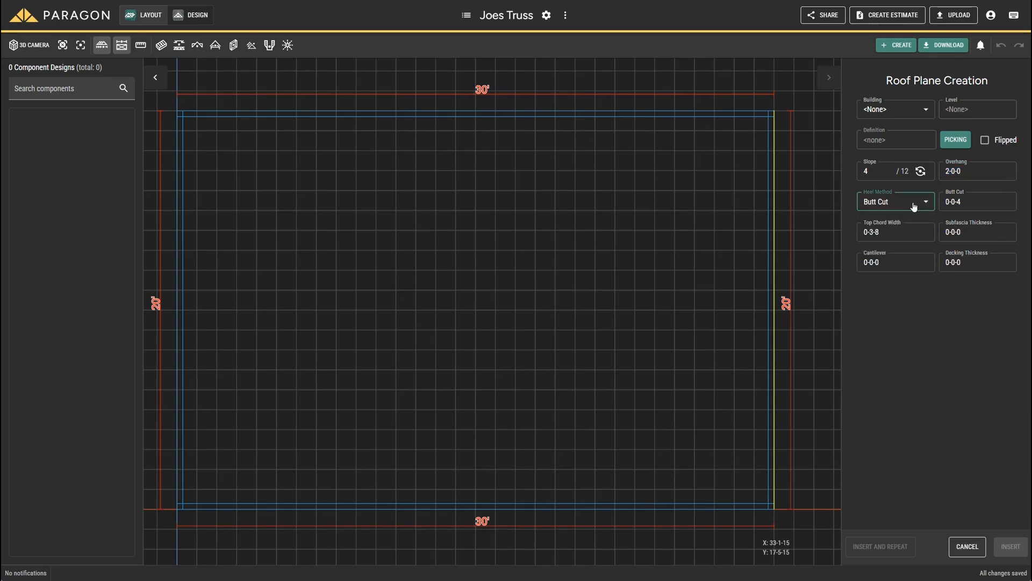
pyautogui.click(971, 200)
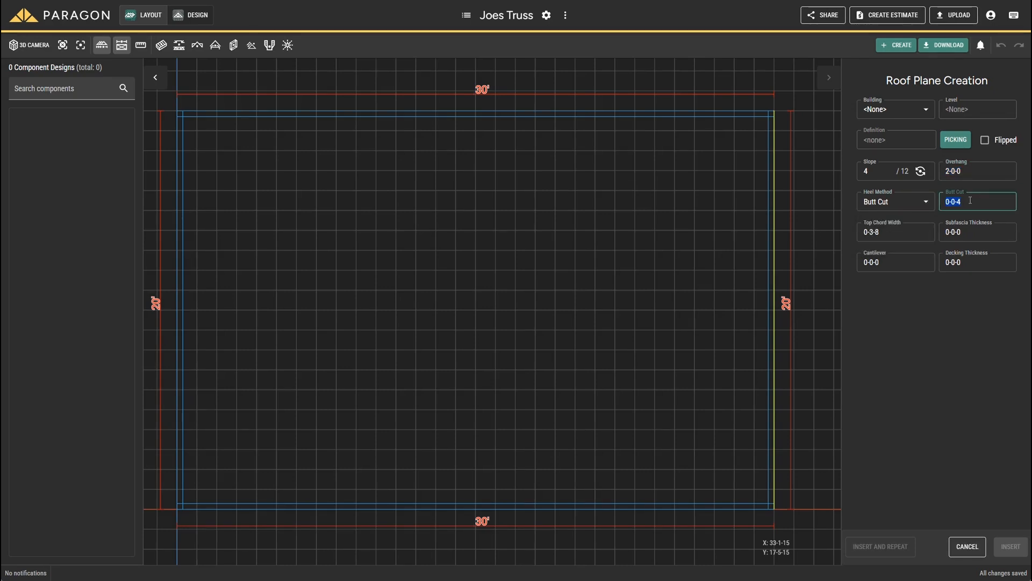
pyautogui.click(902, 237)
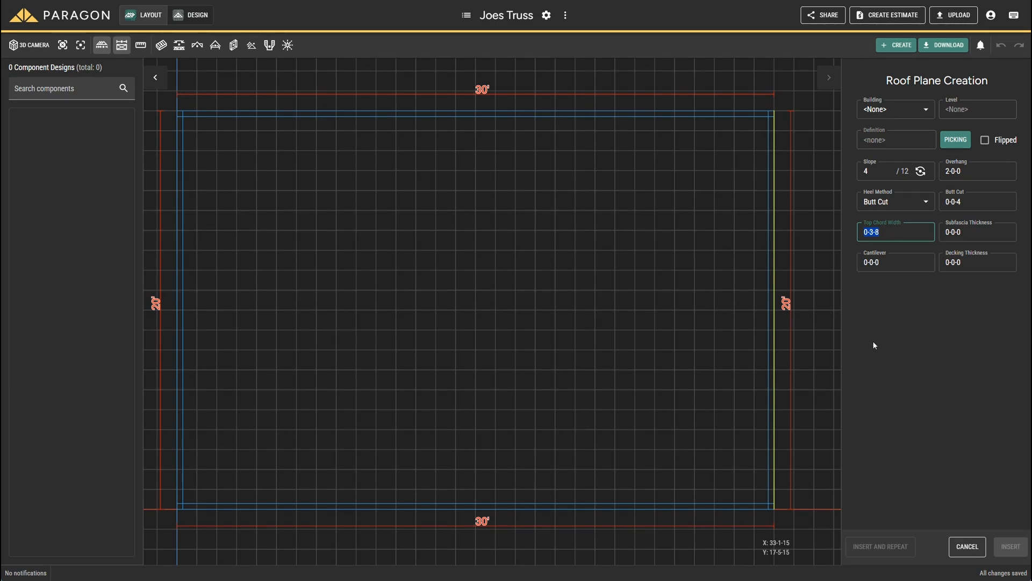
pyautogui.click(615, 508)
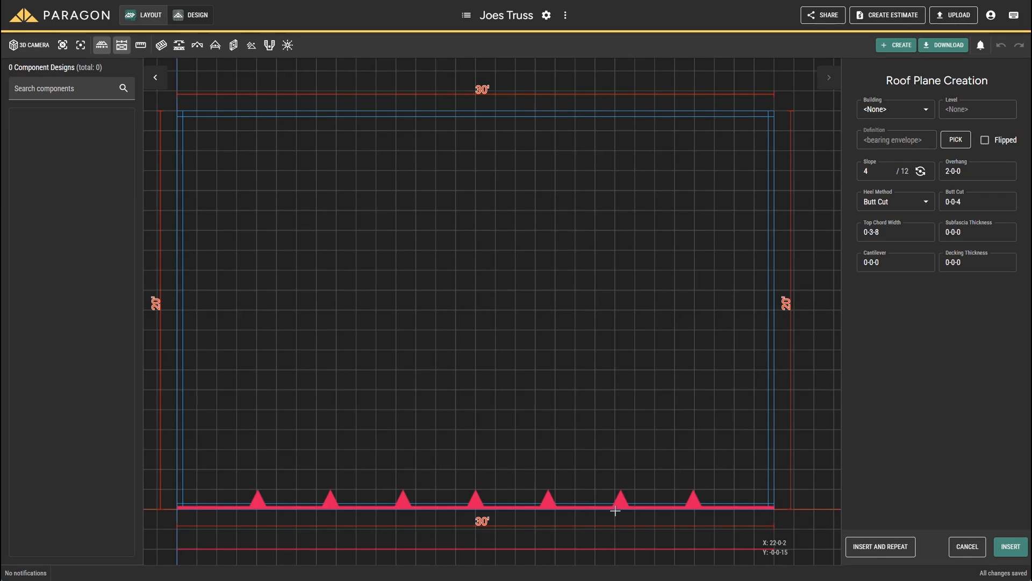
pyautogui.click(873, 546)
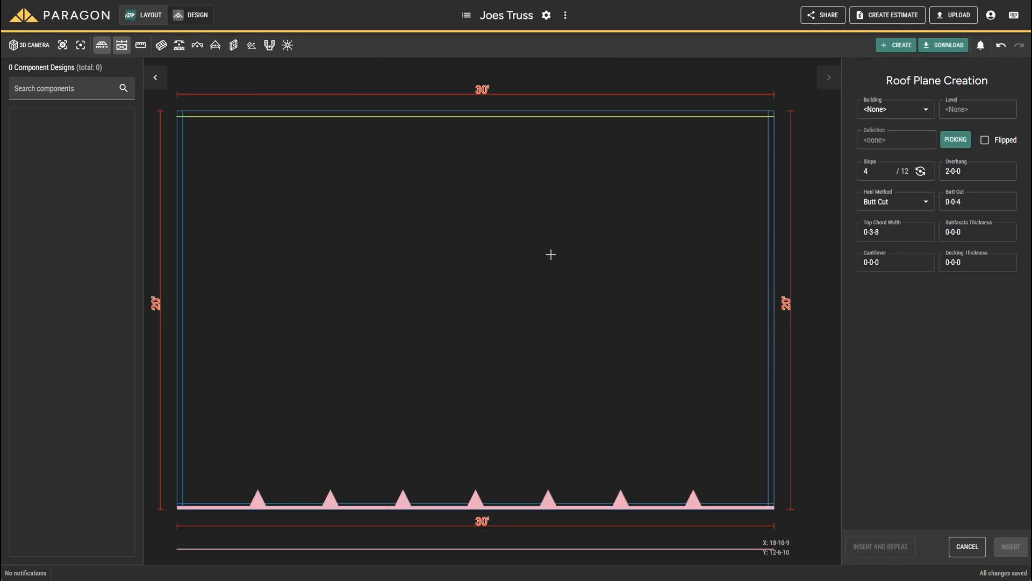
# Step: Insert a second roof plane with the same settings on the upper 30' wall's outer edge, sloping inward and with Flipped off
pyautogui.click(469, 116)
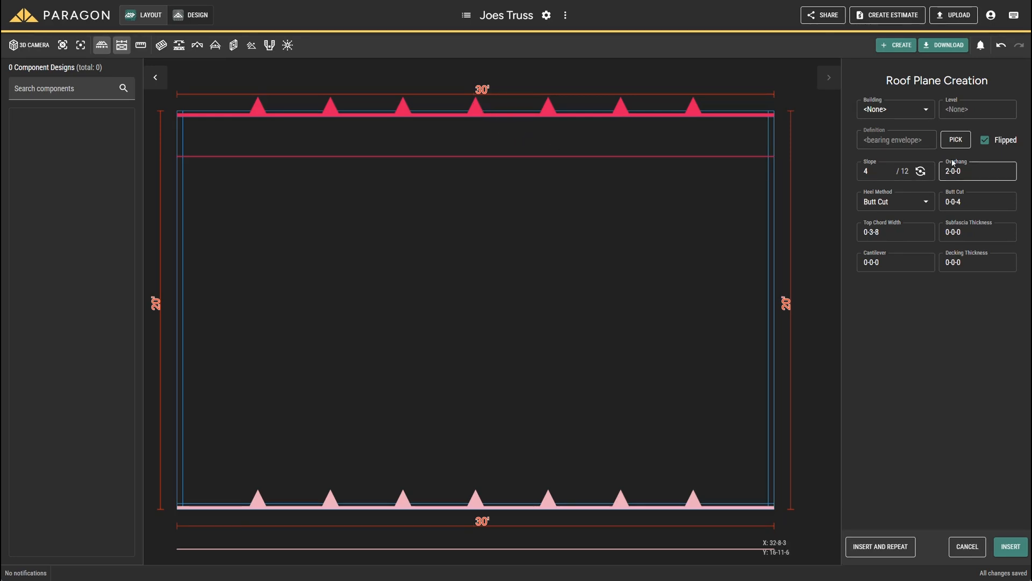
pyautogui.click(984, 143)
pyautogui.click(984, 141)
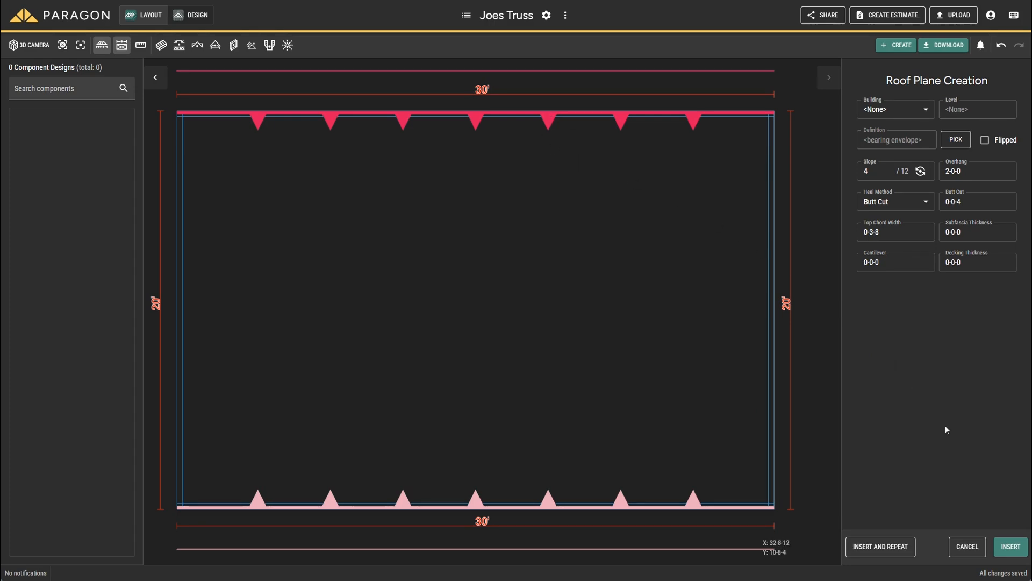
pyautogui.click(1010, 548)
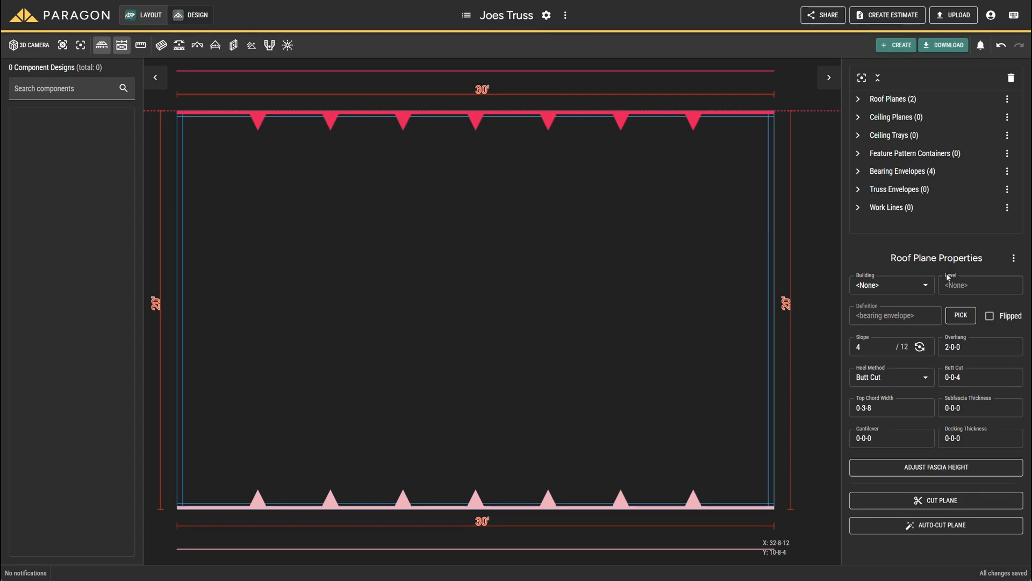
# Step: Cut the upper roof plane against the right wall's outer edge, the lower roof plane and the left wall's outer edge
pyautogui.click(924, 502)
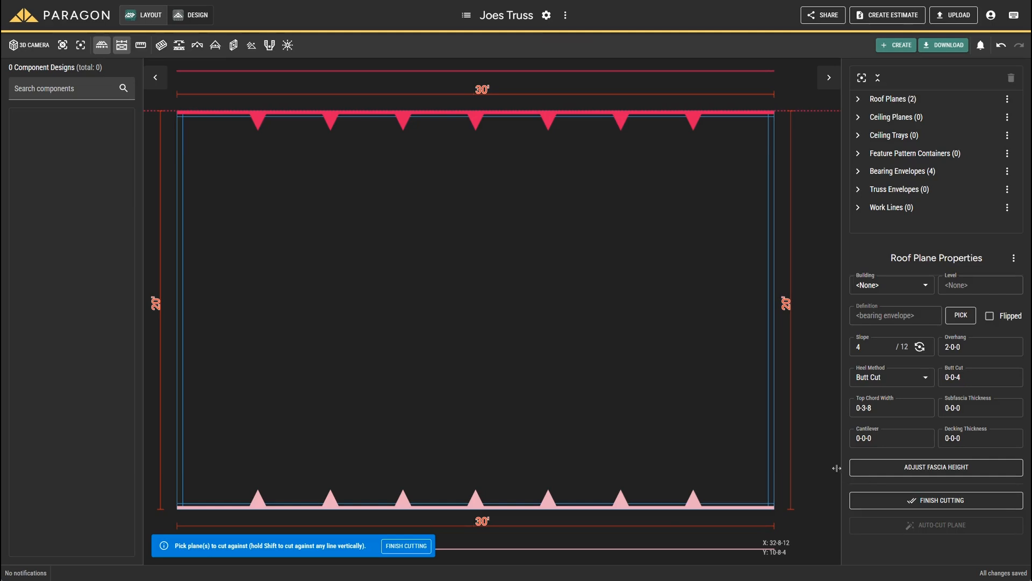
pyautogui.click(775, 425)
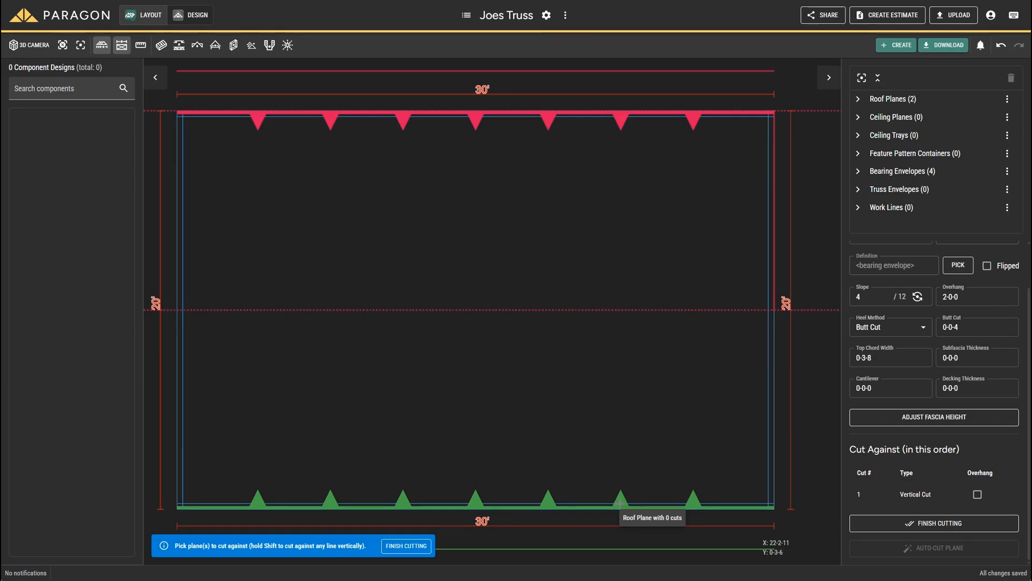
pyautogui.click(620, 503)
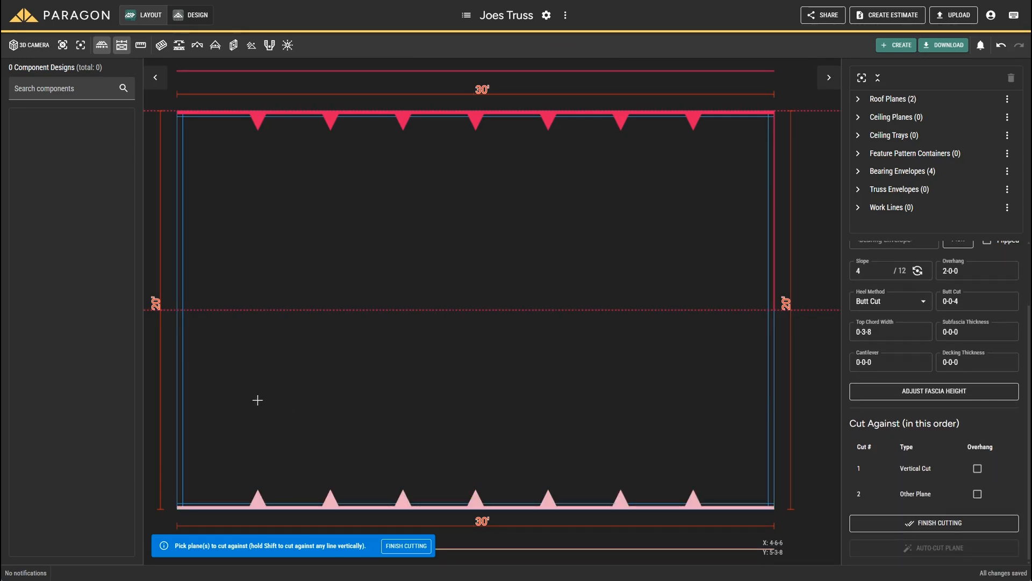
pyautogui.click(176, 353)
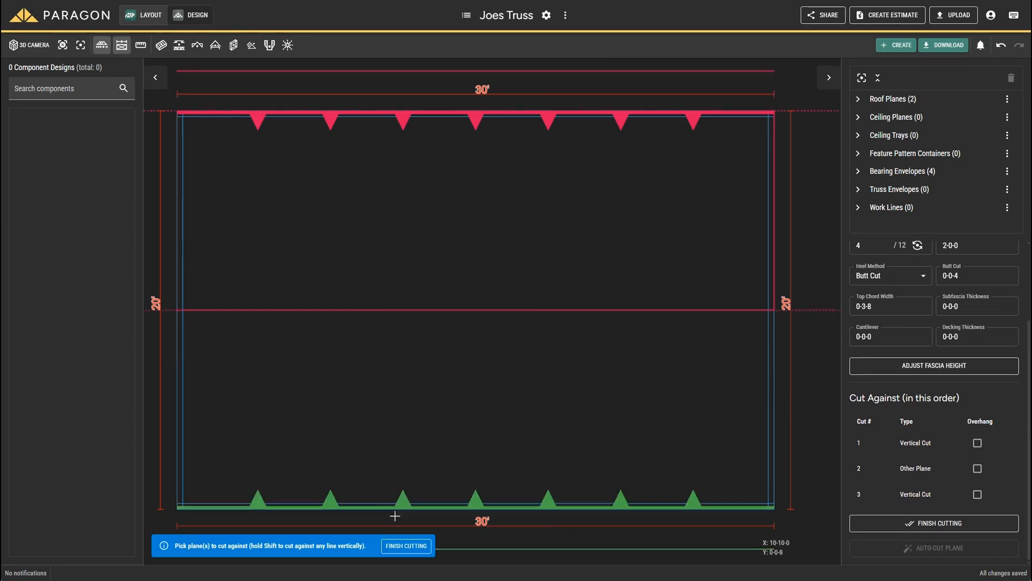
pyautogui.click(404, 547)
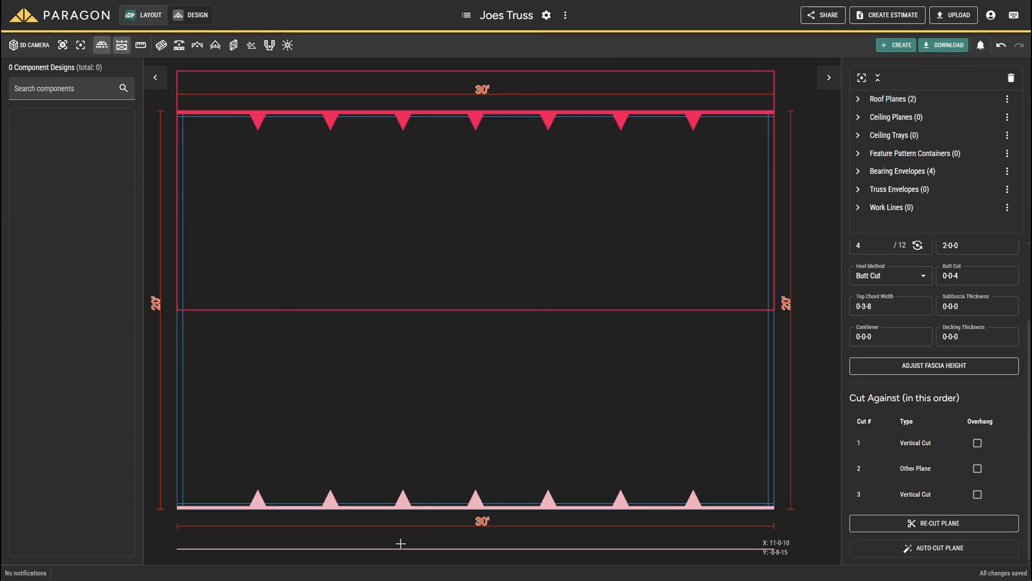
# Step: Cut the lower roof plane against the left wall's outer edge, the upper roof plane and the right wall's outer edge
pyautogui.click(475, 503)
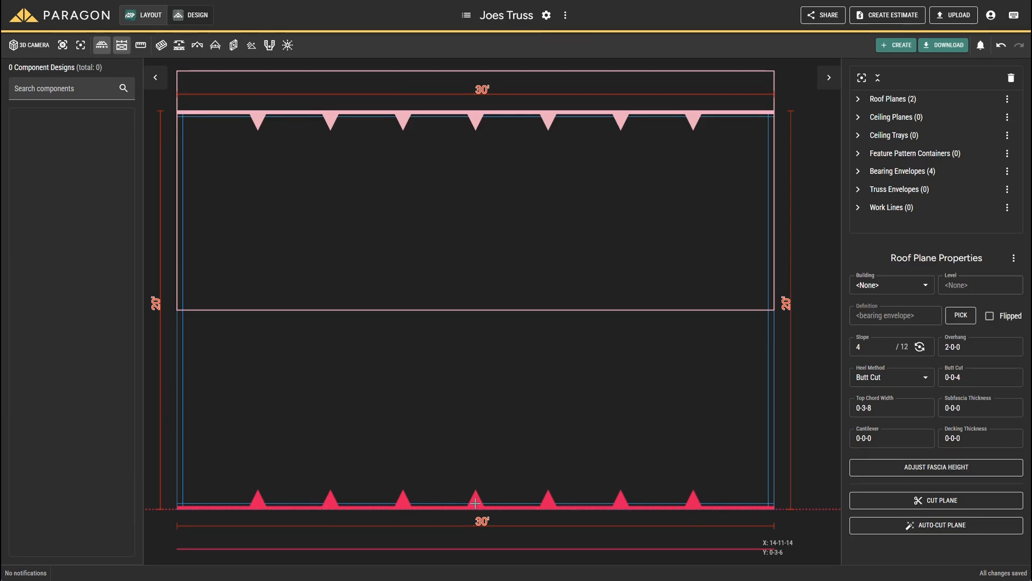
pyautogui.rightClick(620, 505)
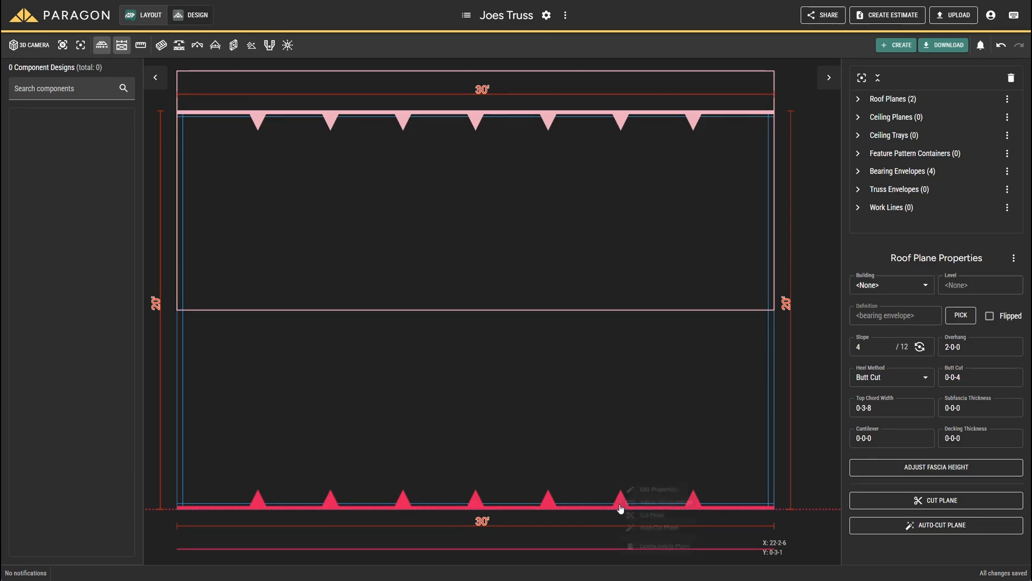
pyautogui.click(658, 519)
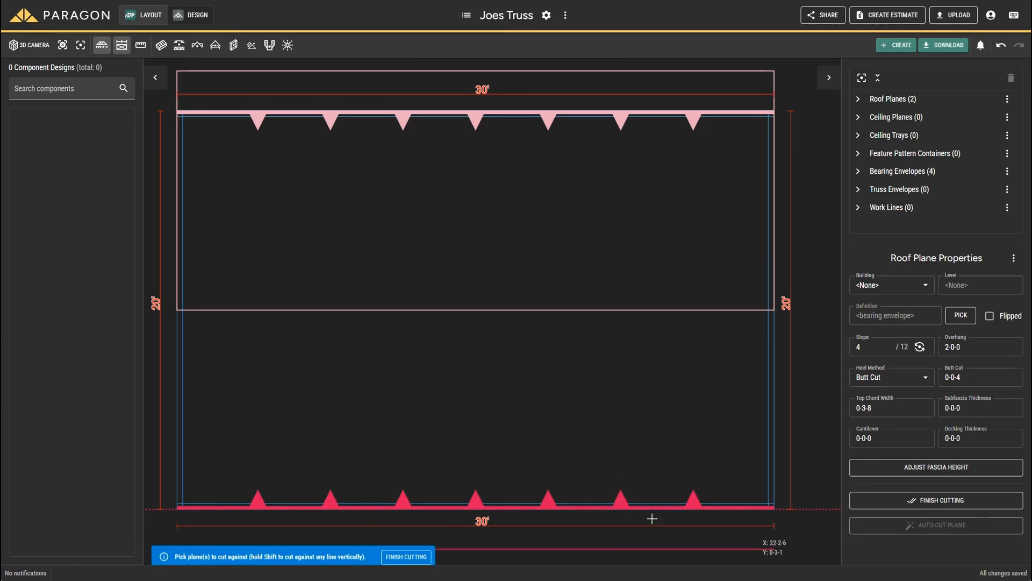
pyautogui.keyDown('shift'); pyautogui.click(178, 390); pyautogui.keyUp('shift')
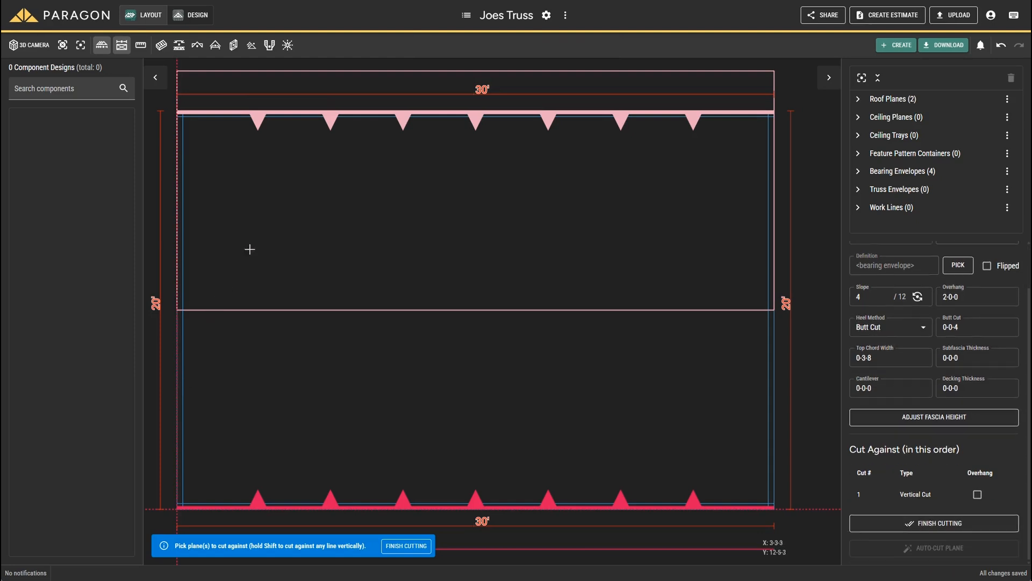
pyautogui.click(401, 116)
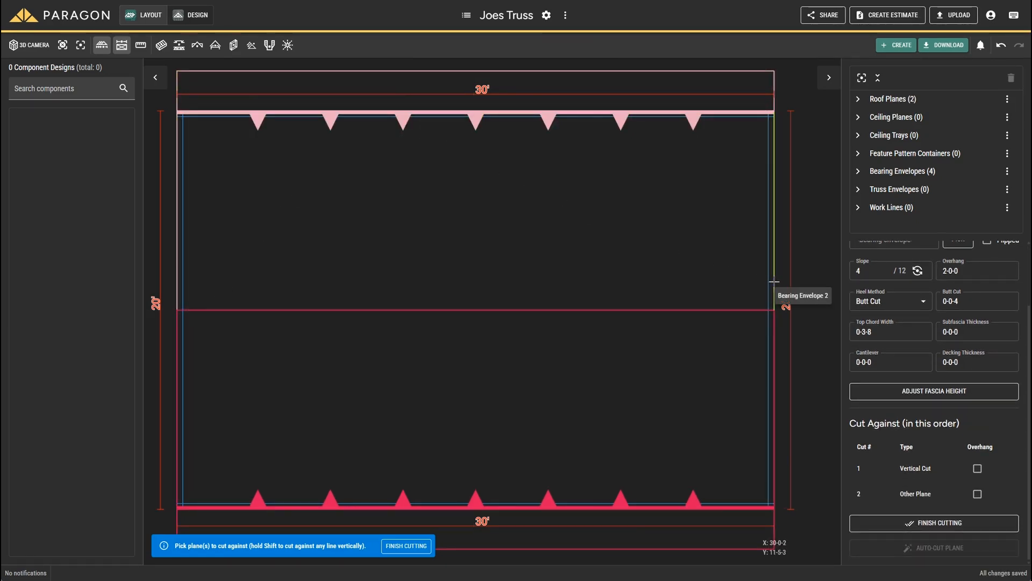
pyautogui.click(775, 280)
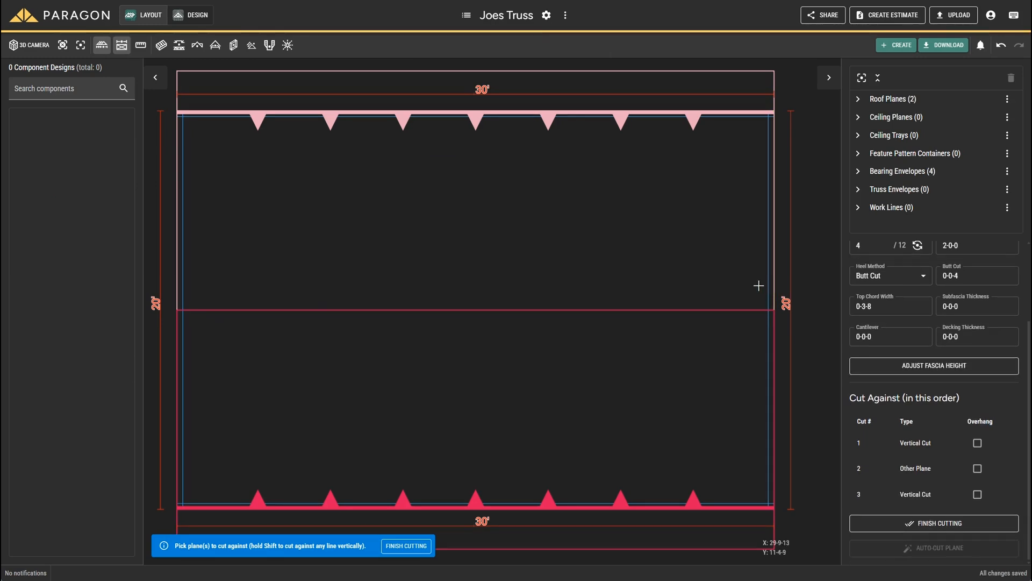
pyautogui.click(407, 546)
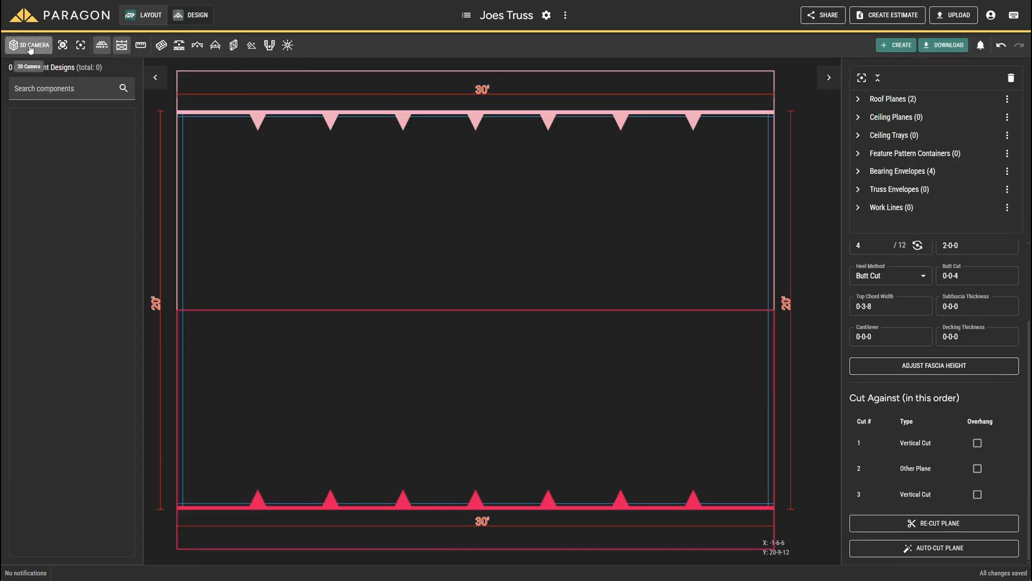
# Step: Inspect both cut roof planes in 3D from the gable end and long side, return to plan view and clear the selection
pyautogui.click(29, 45)
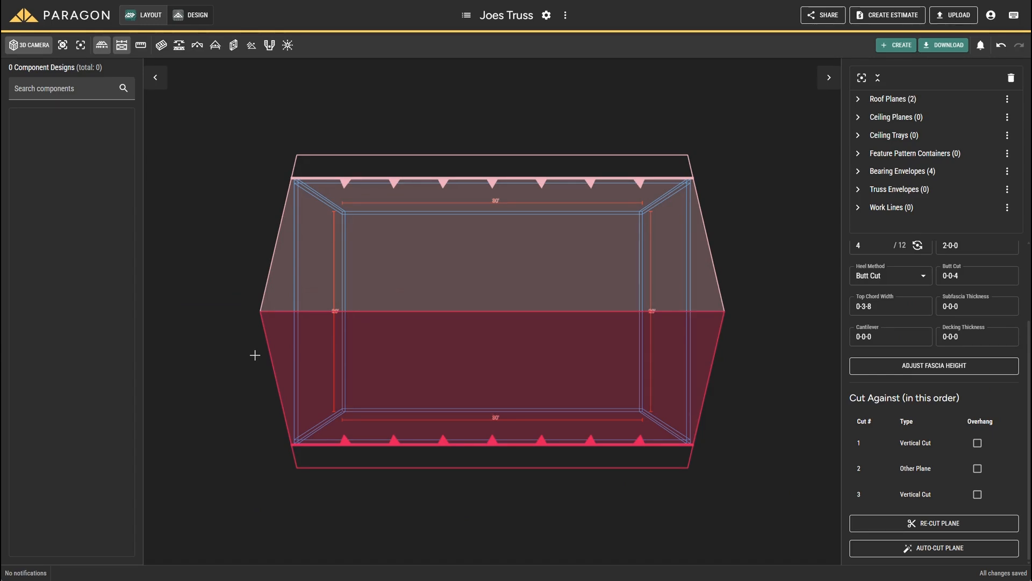
pyautogui.moveTo(255, 355); pyautogui.dragTo(398, 251)
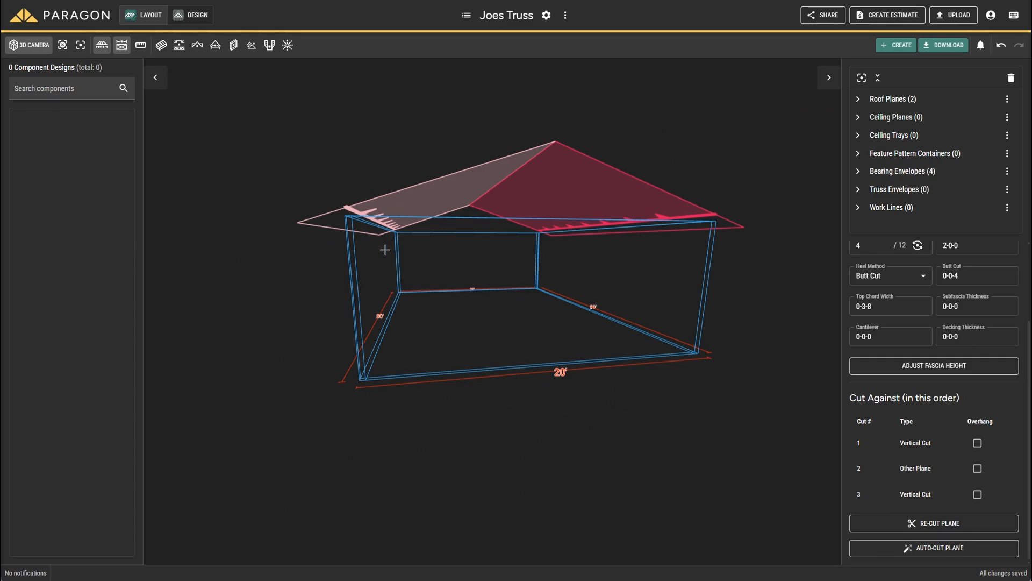
pyautogui.moveTo(403, 256); pyautogui.dragTo(271, 281)
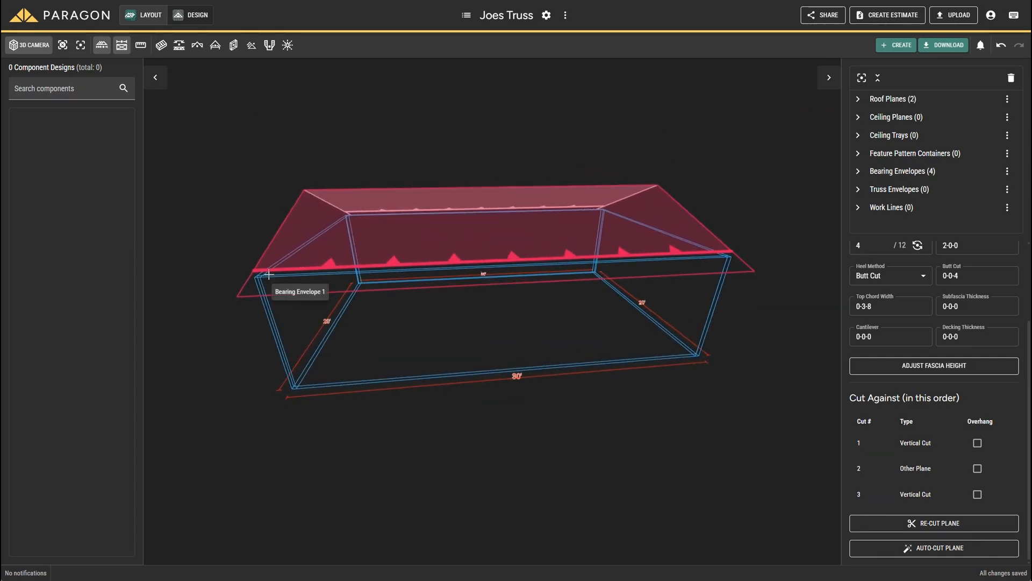
pyautogui.click(33, 49)
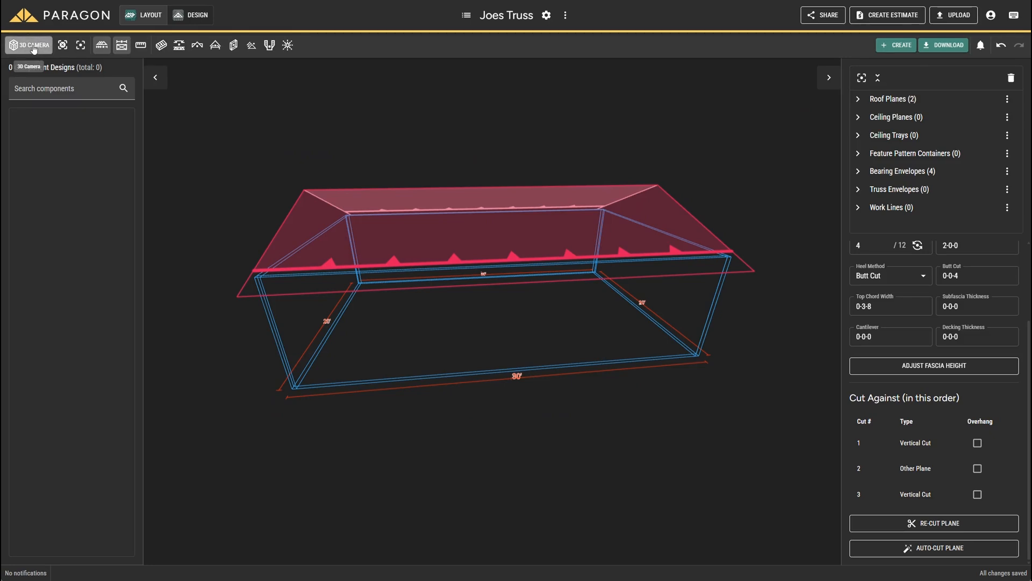
pyautogui.click(33, 49)
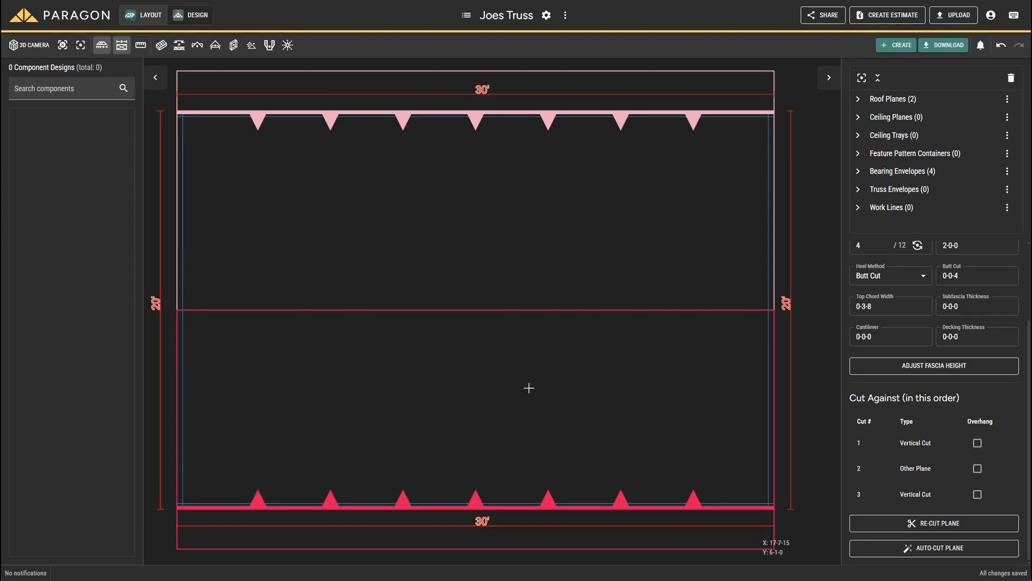
pyautogui.press('Escape')
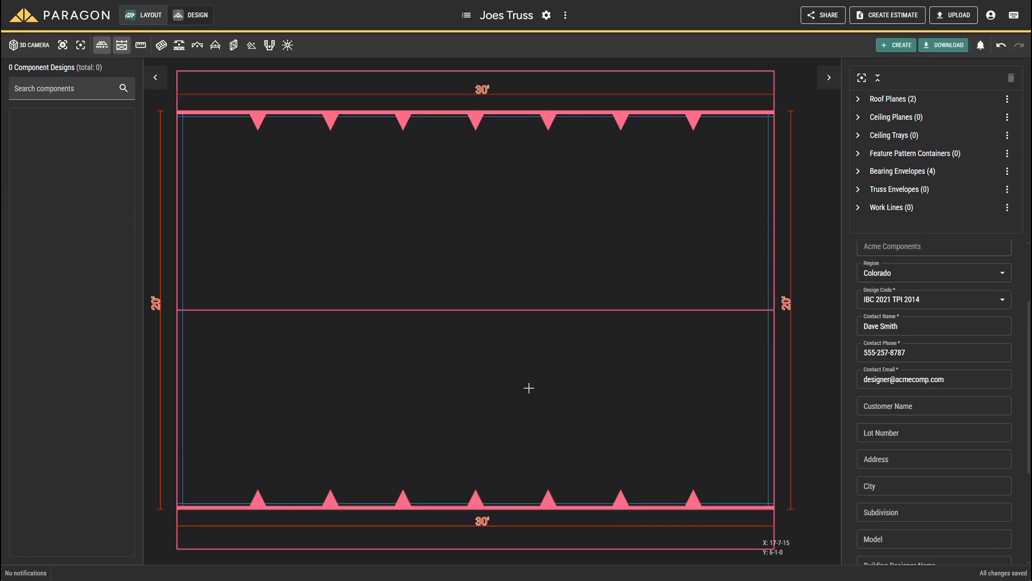